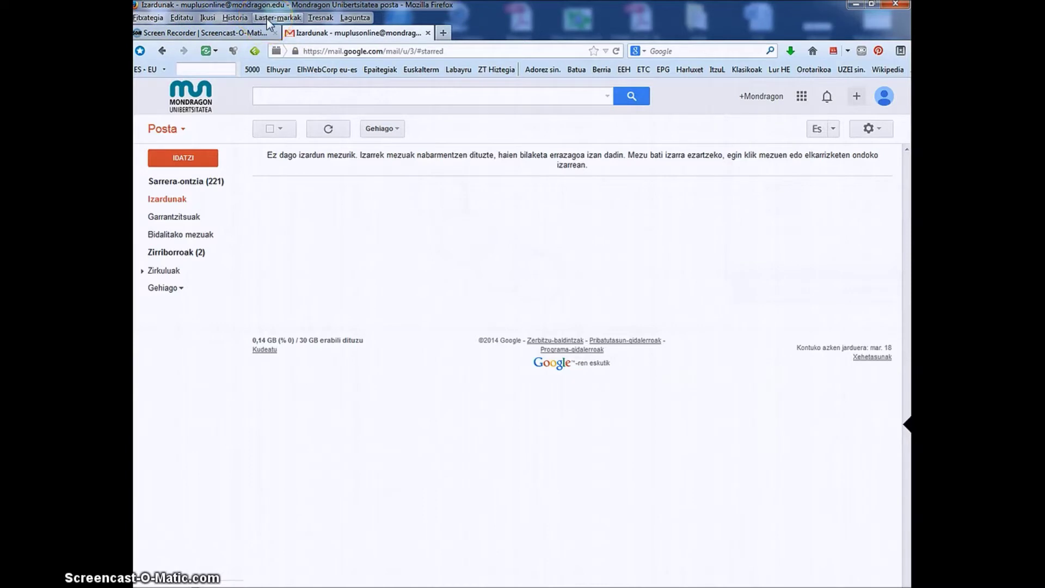
- Search the browser add-ons for "screenshot", install Awesome Screenshot Plus - Capture, Annotate & More, and return to the mail page
left_click(320, 18)
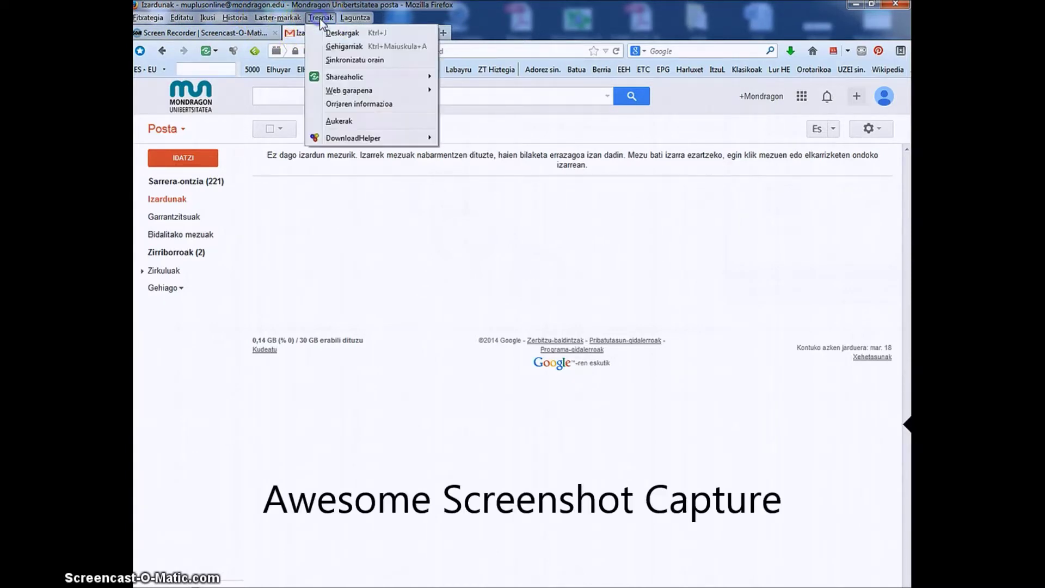
left_click(344, 46)
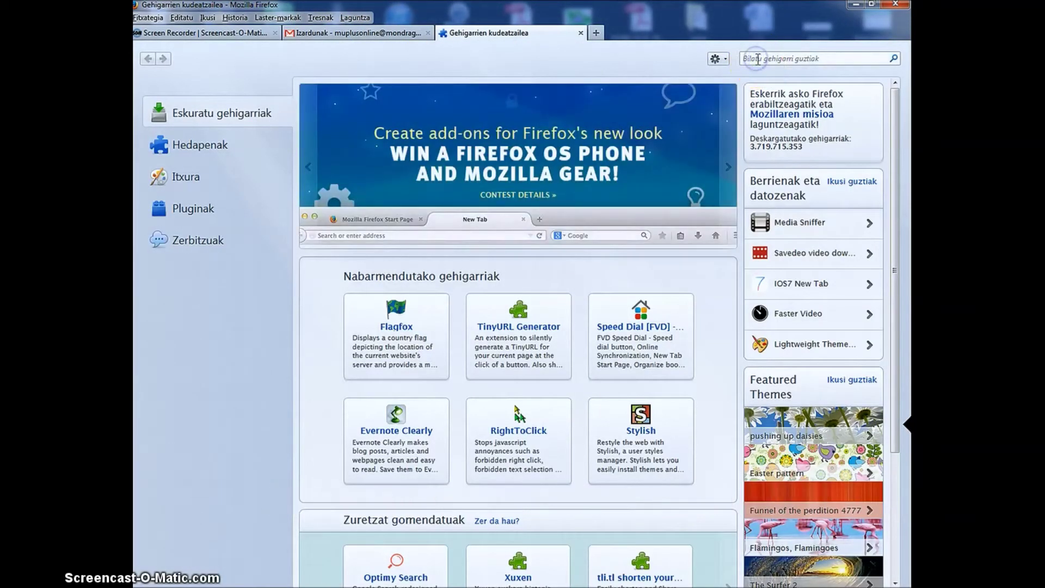
type("scre")
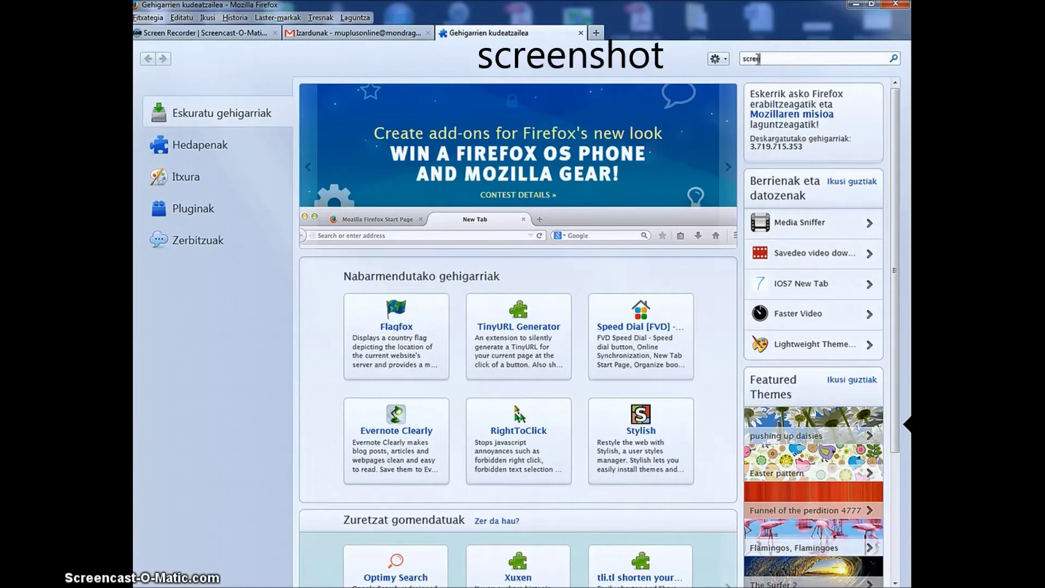
type("enshot")
key("Return")
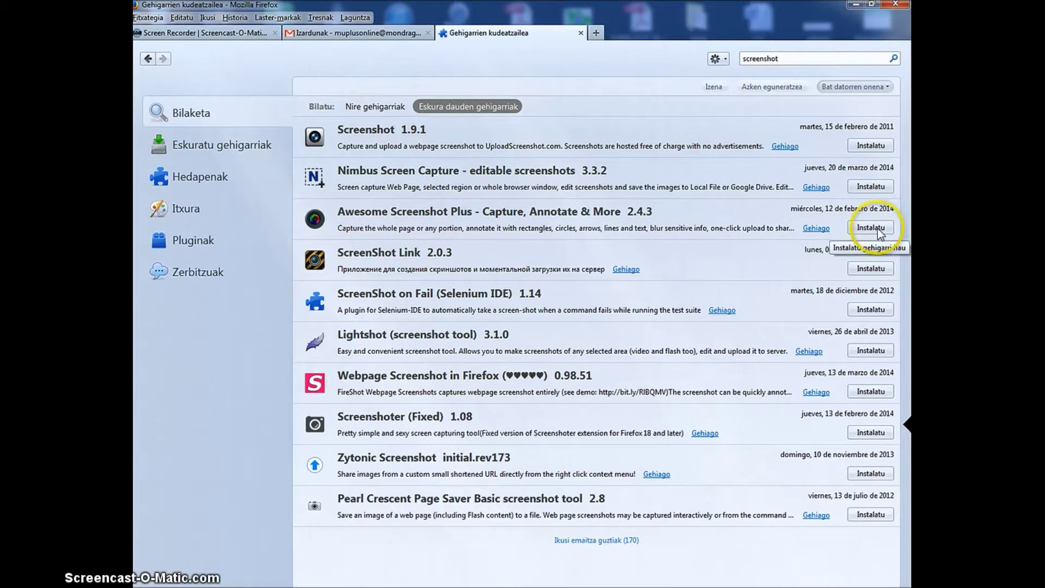
left_click(871, 228)
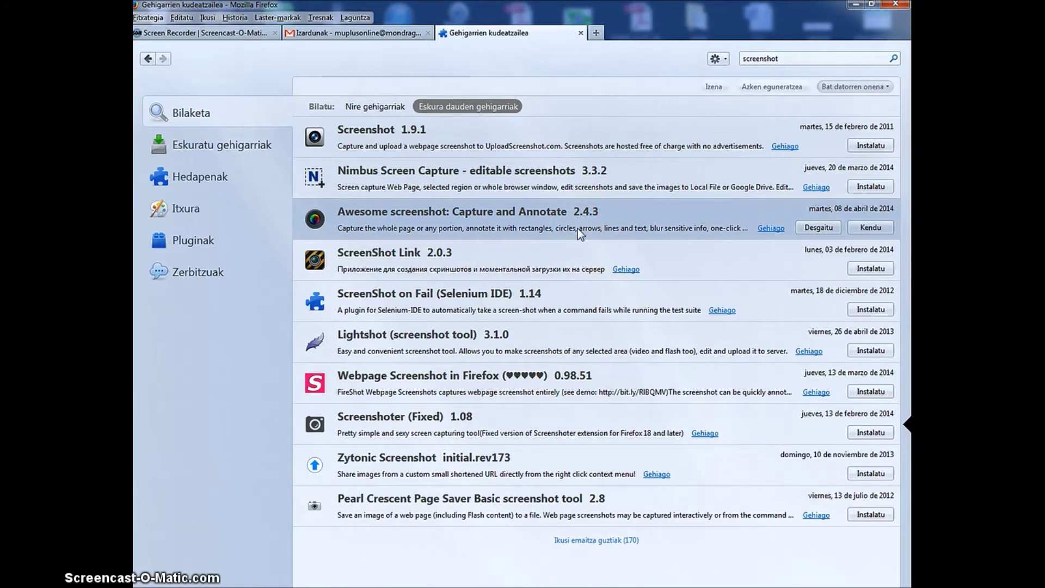
key("ctrl+w")
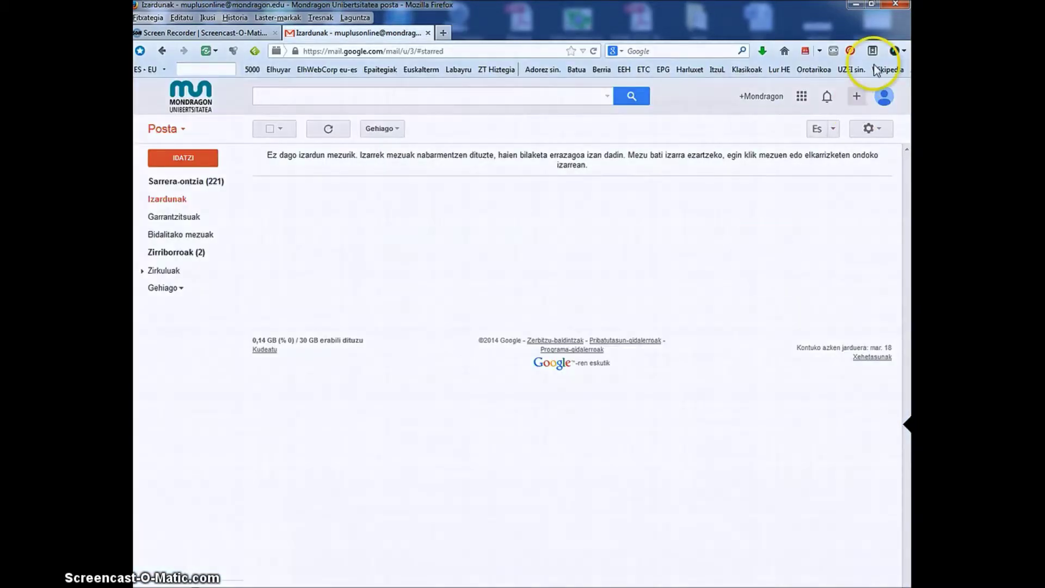
- Examine the Awesome Screenshot options for image format and capture shortcuts, and close them without changes
left_click(904, 51)
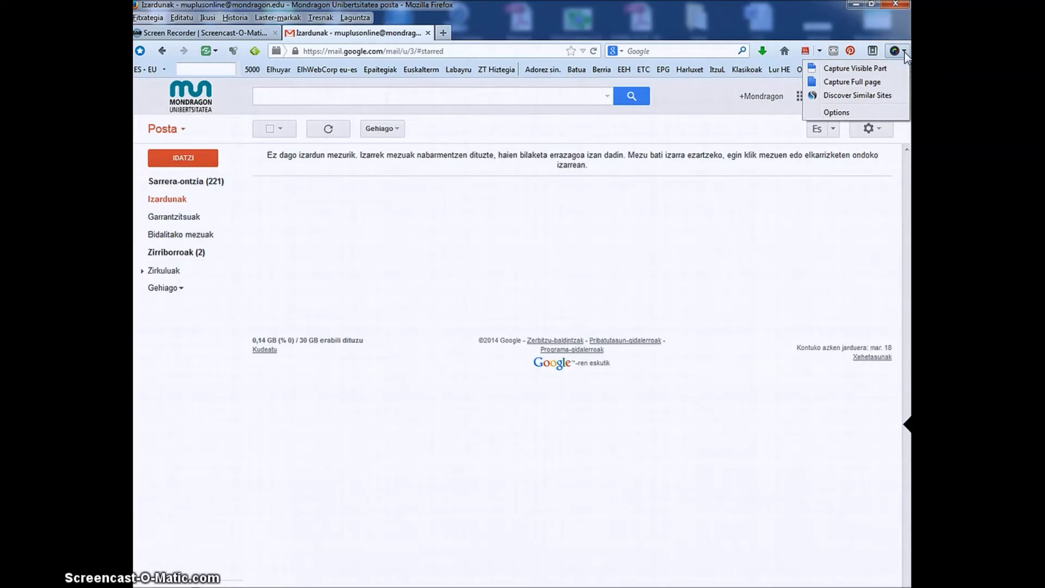
left_click(880, 69)
left_click(842, 113)
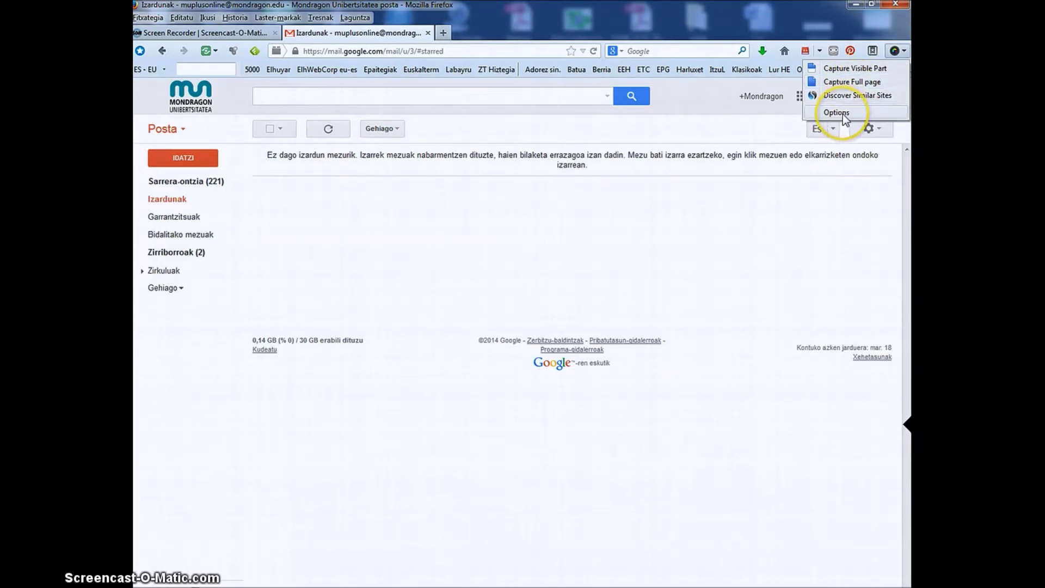
left_click(495, 335)
left_click(358, 288)
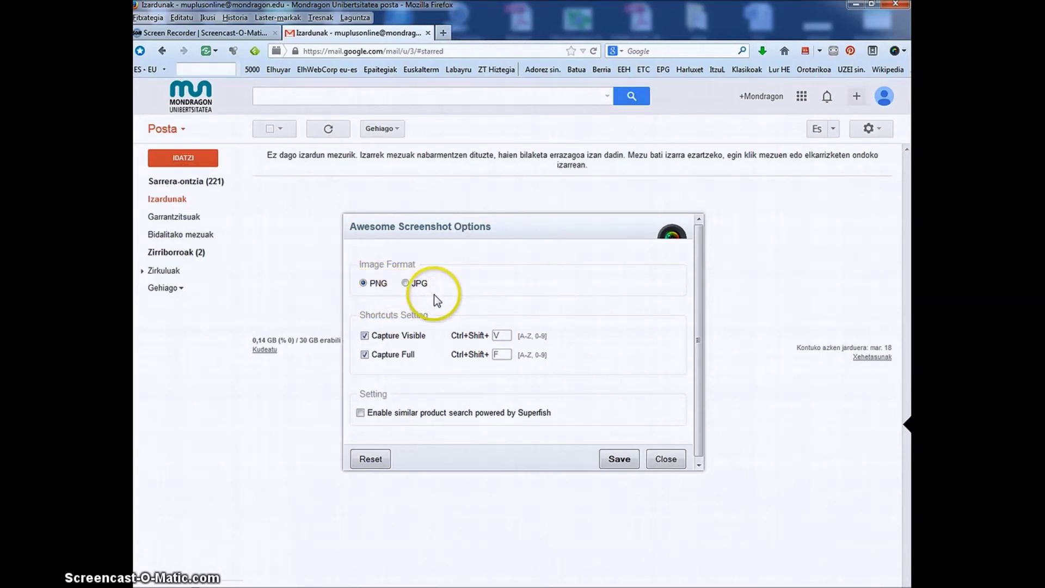
left_click(667, 459)
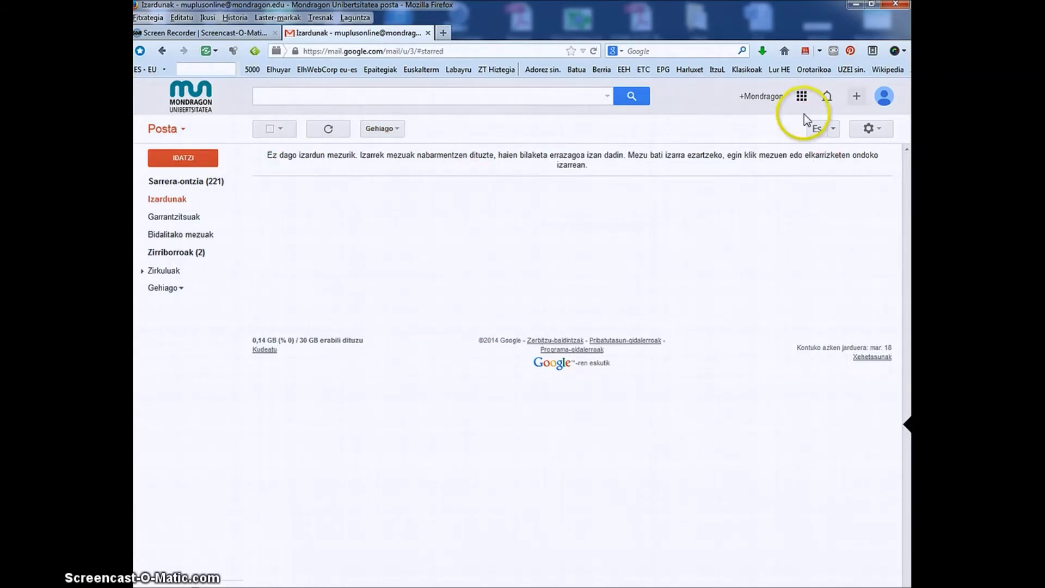
- Show the Google apps grid on the mail page and capture the visible part of the page for annotation
left_click(803, 99)
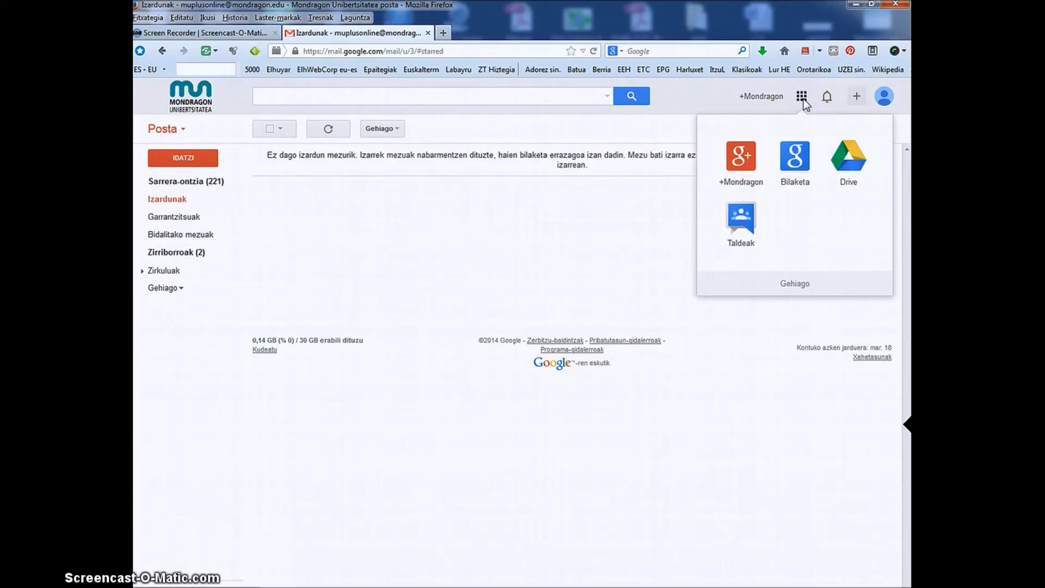
left_click(901, 51)
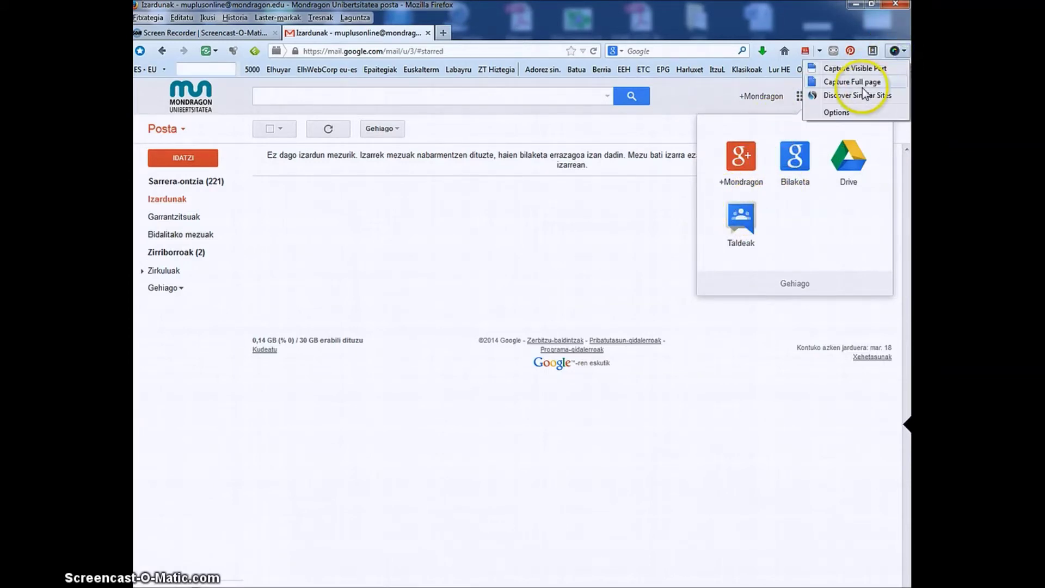
left_click(835, 68)
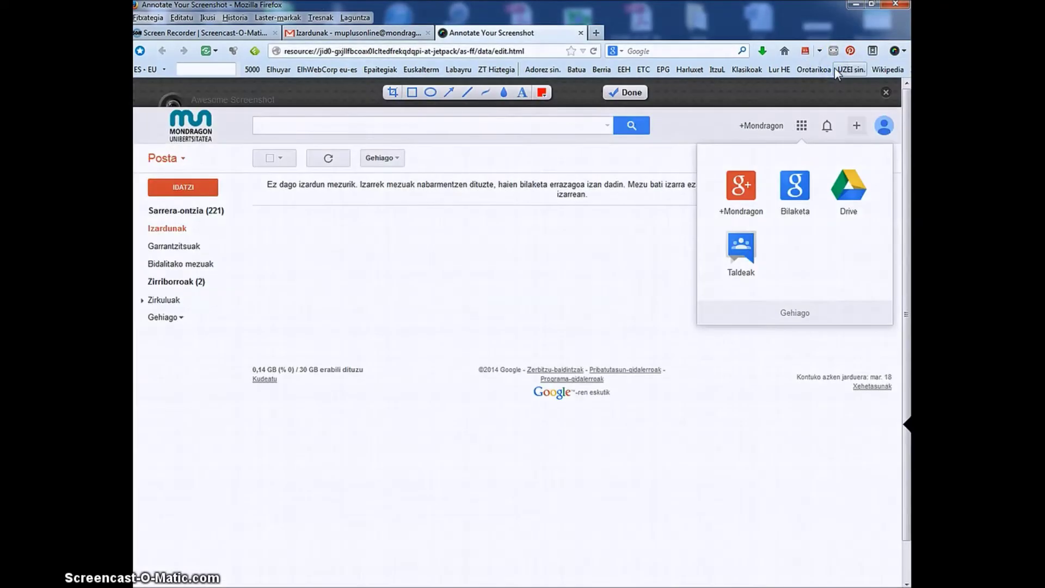
left_click(560, 234)
left_click(392, 94)
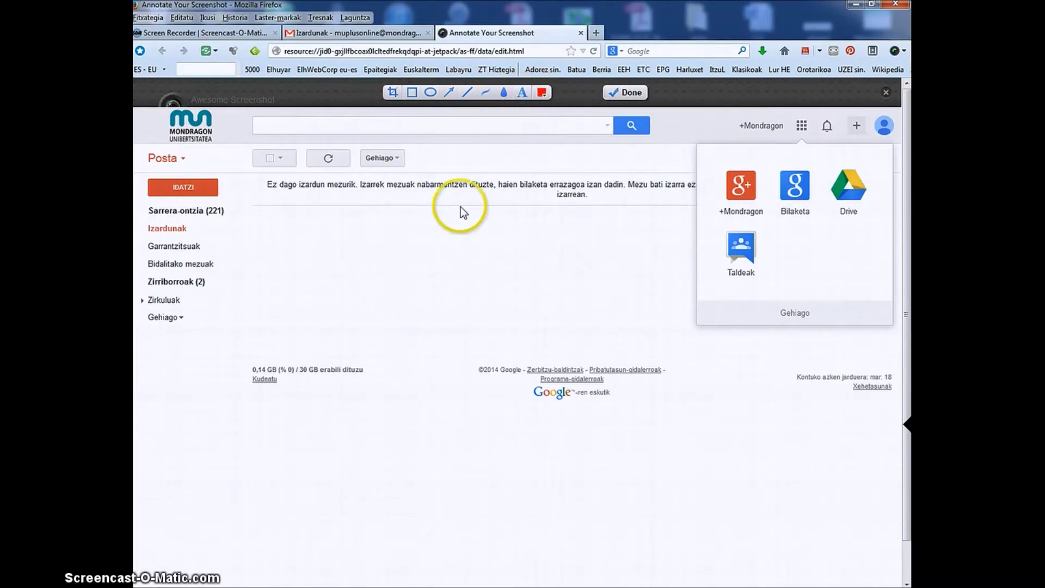
- Draw a red ellipse around the apps grid icon and a red horizontal arrow leading to it
left_click(431, 92)
left_click_drag(765, 114, 832, 145)
left_click(449, 93)
left_click_drag(672, 131, 752, 132)
left_click(748, 279)
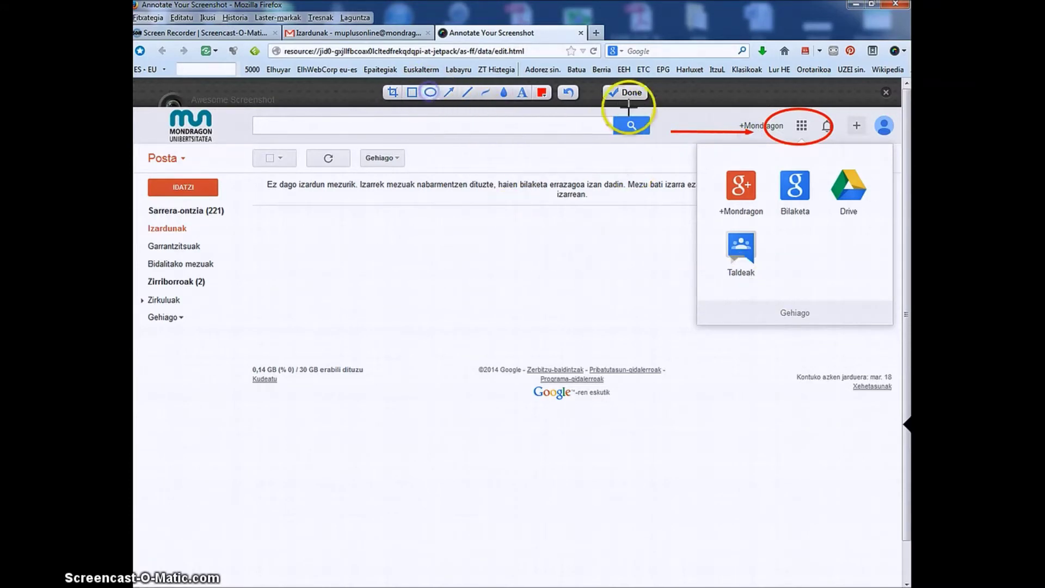
- Add a small red ellipse above the red arrow and write the number 1 inside it
left_click_drag(690, 110, 724, 125)
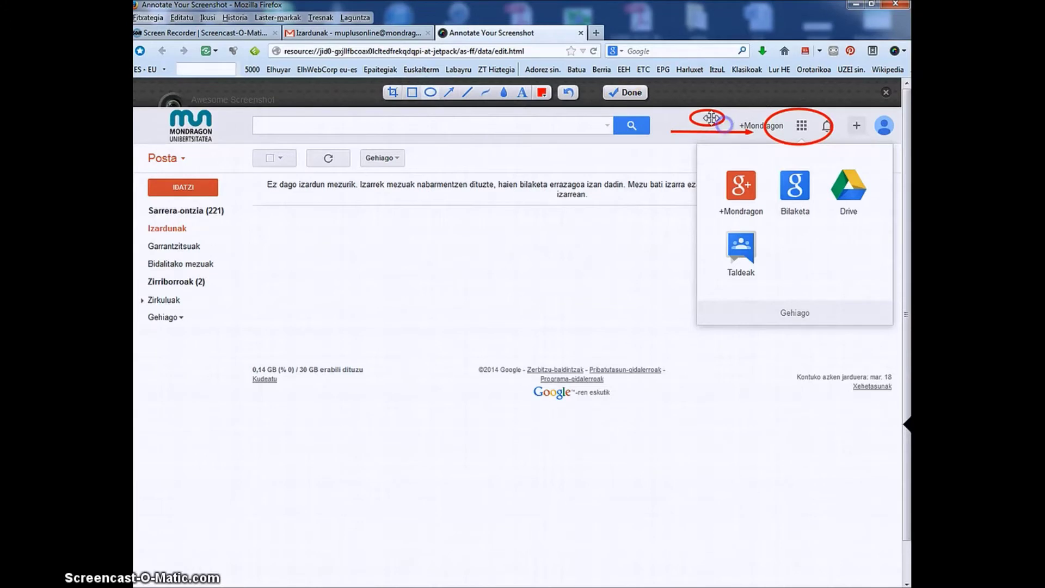
left_click(522, 93)
left_click(704, 116)
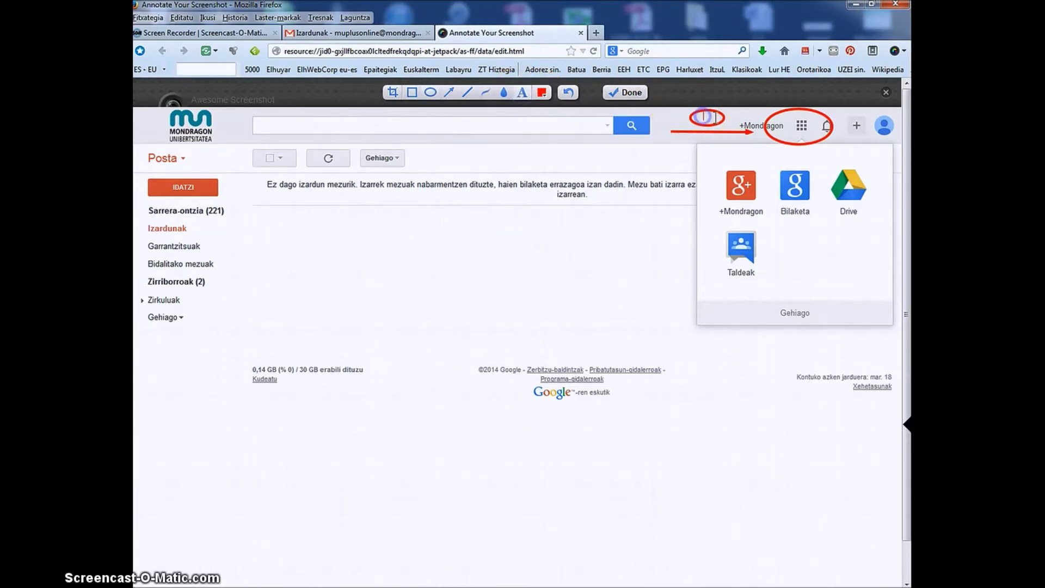
type("1")
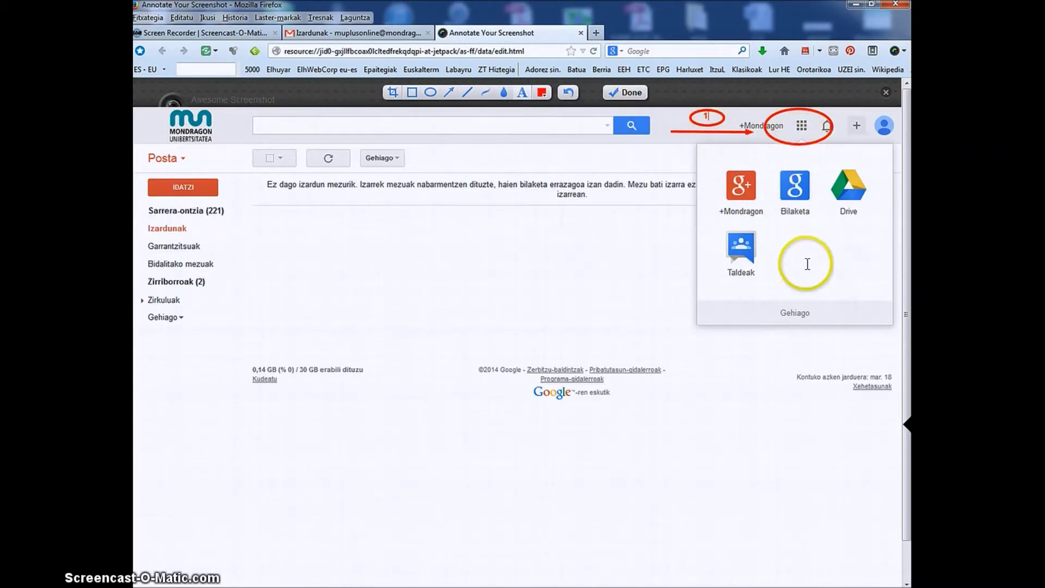
- Set the annotation colour to cyan, circle the Drive icon and draw a diagonal arrow from below towards it
left_click(542, 93)
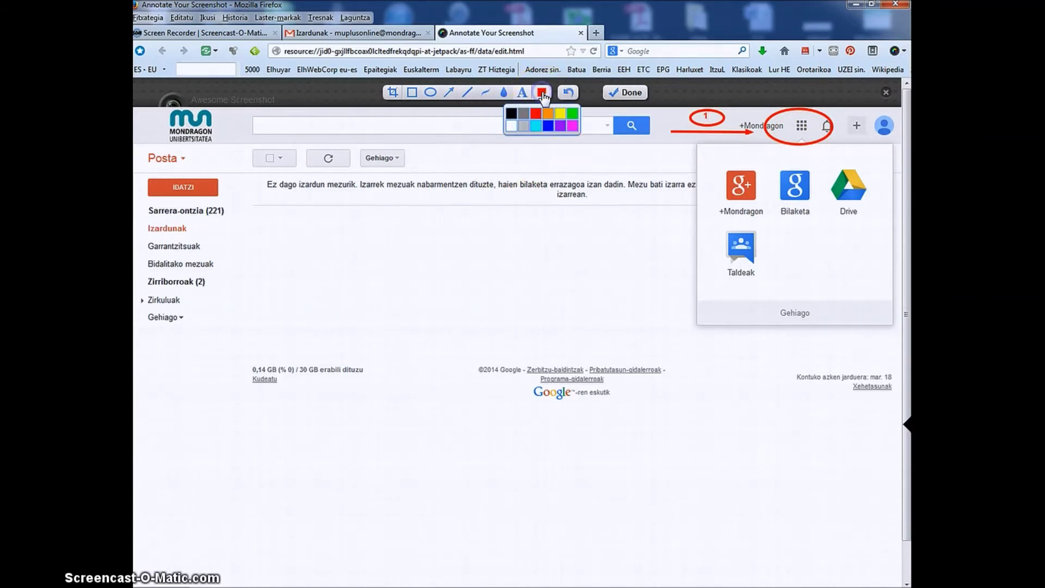
left_click(538, 126)
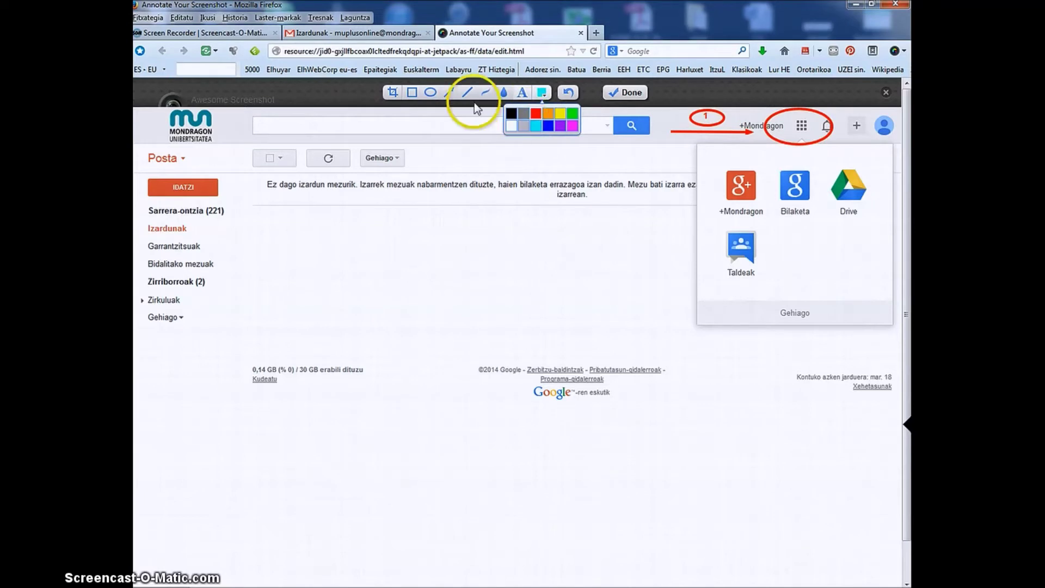
left_click(430, 94)
left_click_drag(811, 159, 887, 242)
left_click(448, 93)
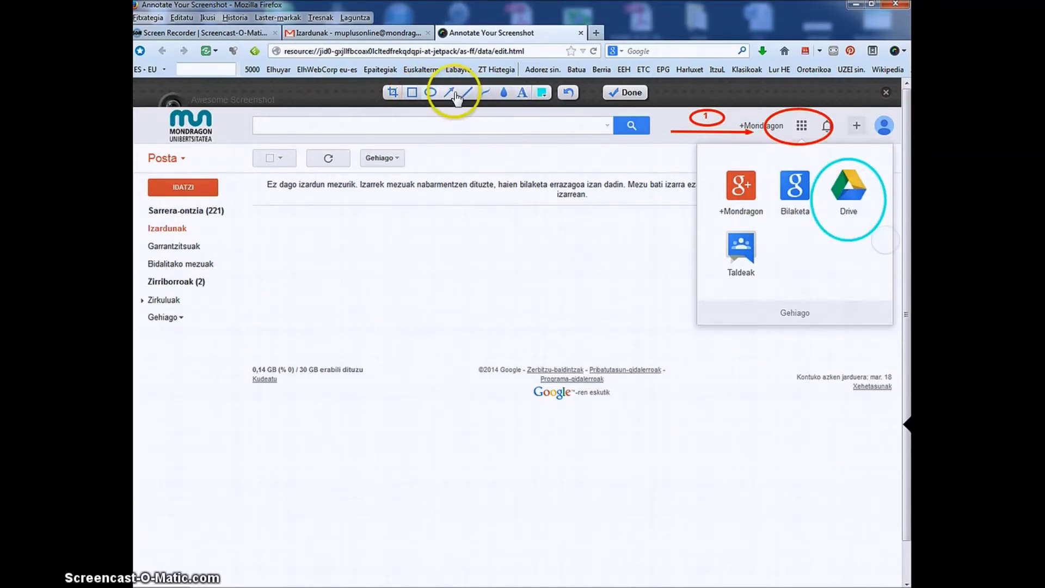
left_click_drag(788, 292, 823, 245)
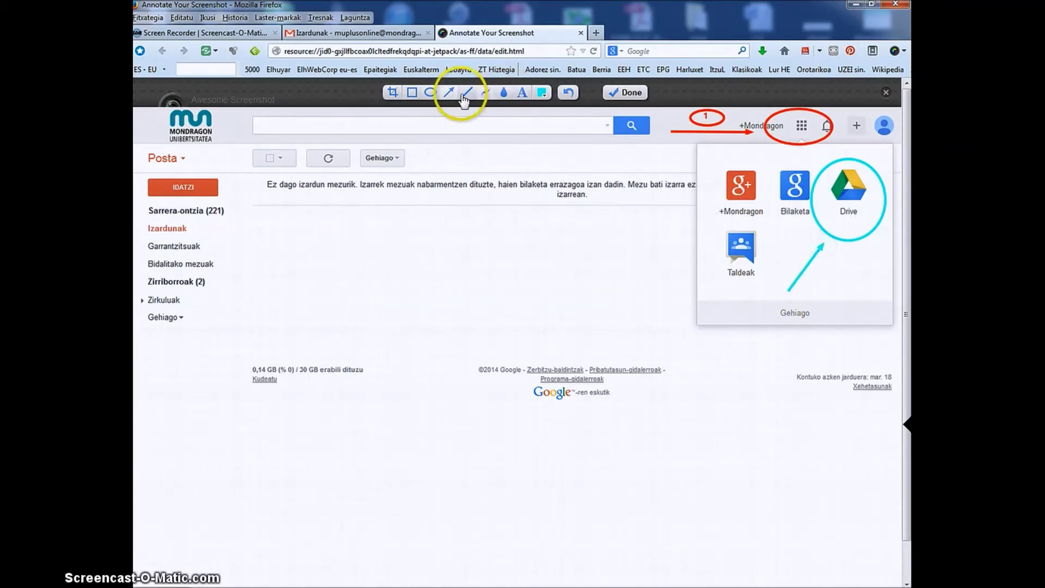
- Add a small cyan ellipse below Drive containing the number 2, and write "Adi! hemendik sartu!" near the cyan arrow
left_click(430, 93)
left_click_drag(835, 257, 871, 279)
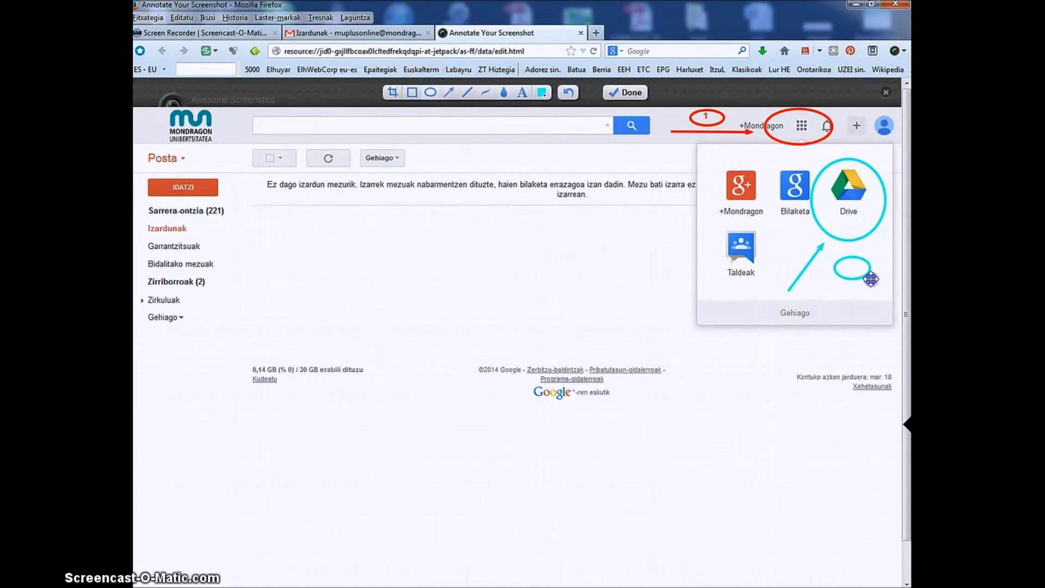
left_click(524, 94)
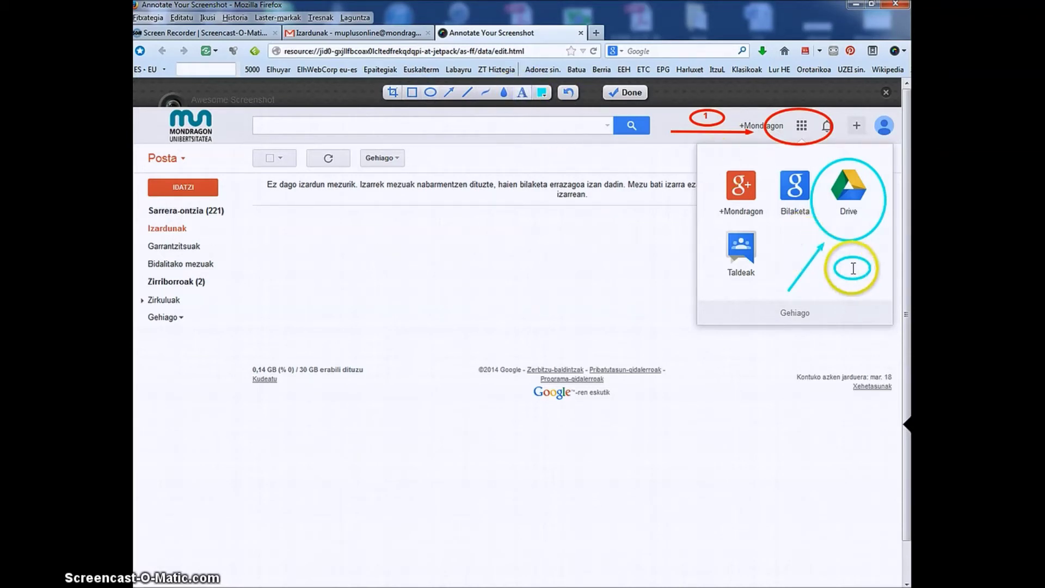
left_click(521, 92)
left_click(723, 292)
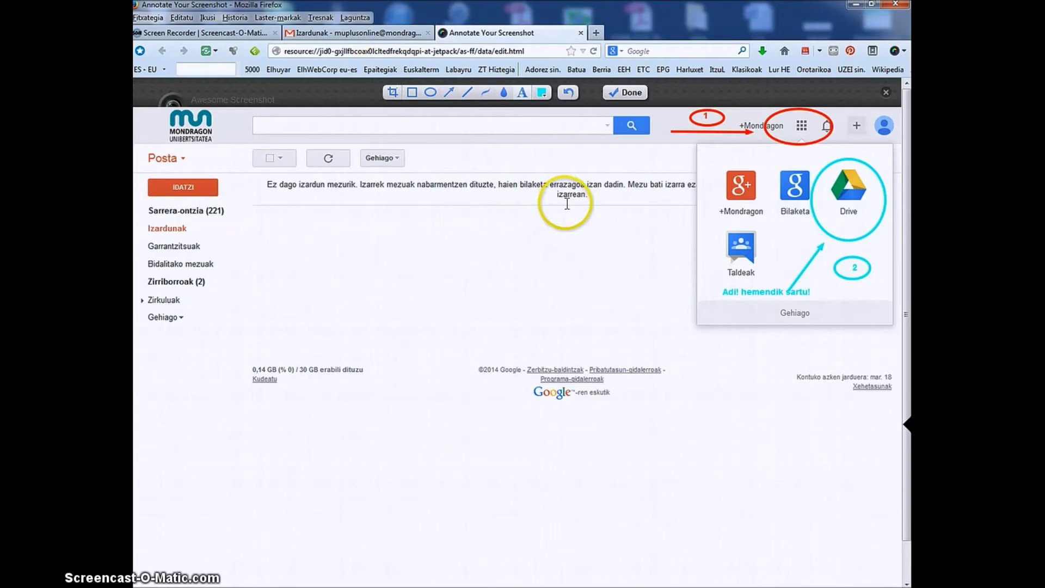
- Blur the +Mondragon label under the Google+ icon and finish annotating the screenshot
left_click(504, 93)
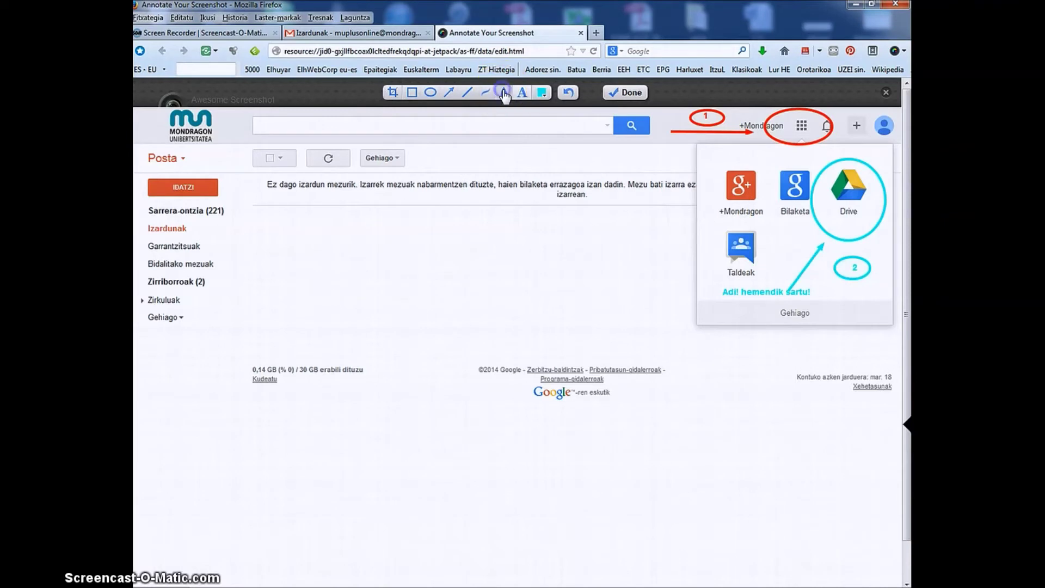
left_click_drag(721, 212, 768, 209)
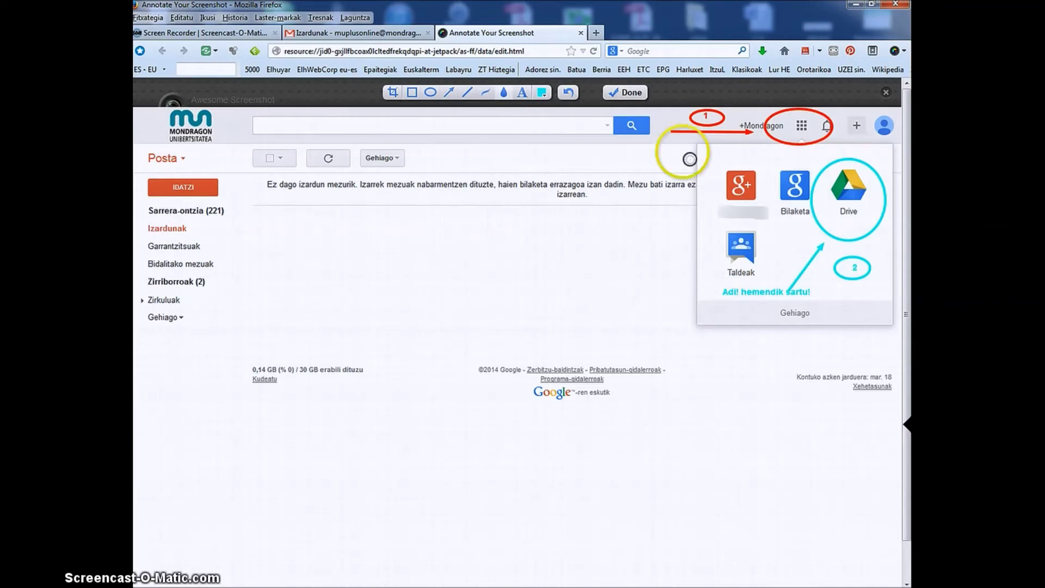
left_click(630, 92)
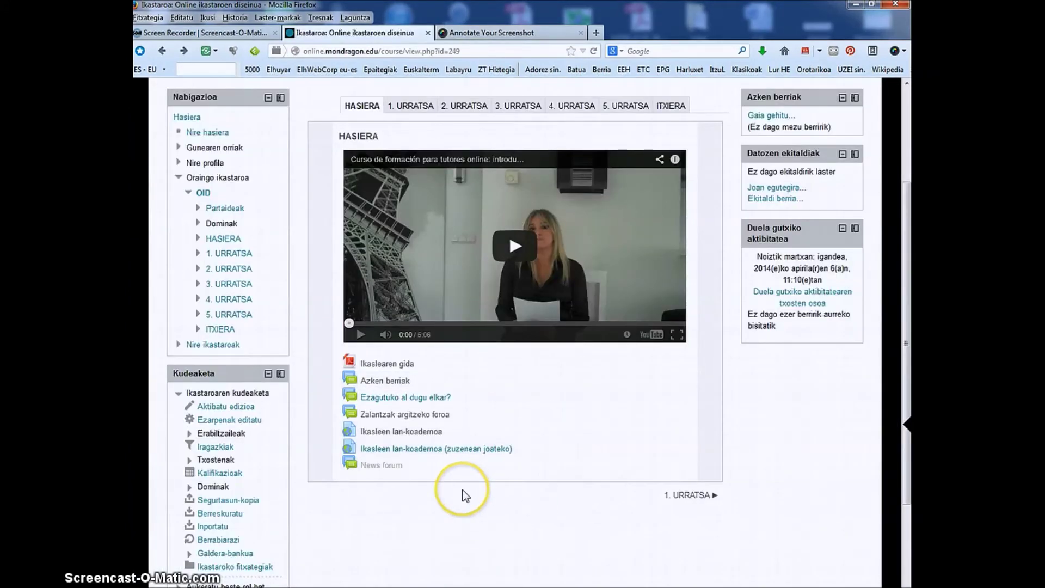
- Start a new message in the course's "Zalantzak argitzeko foroa" forum with the subject "Google Drivera sartu"
left_click(410, 415)
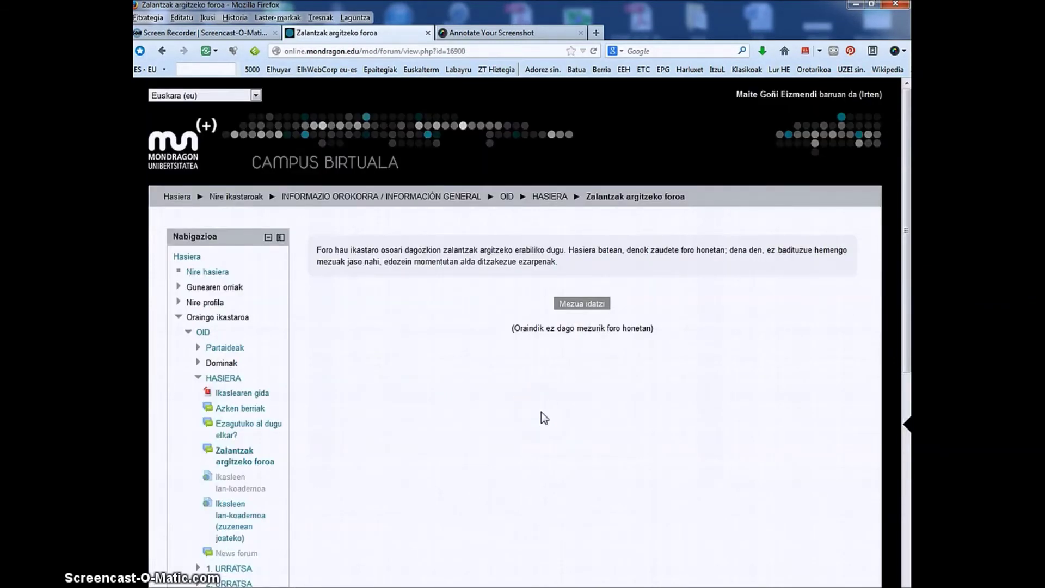
left_click(575, 306)
left_click(456, 325)
left_click(451, 308)
type("Google Drivera s")
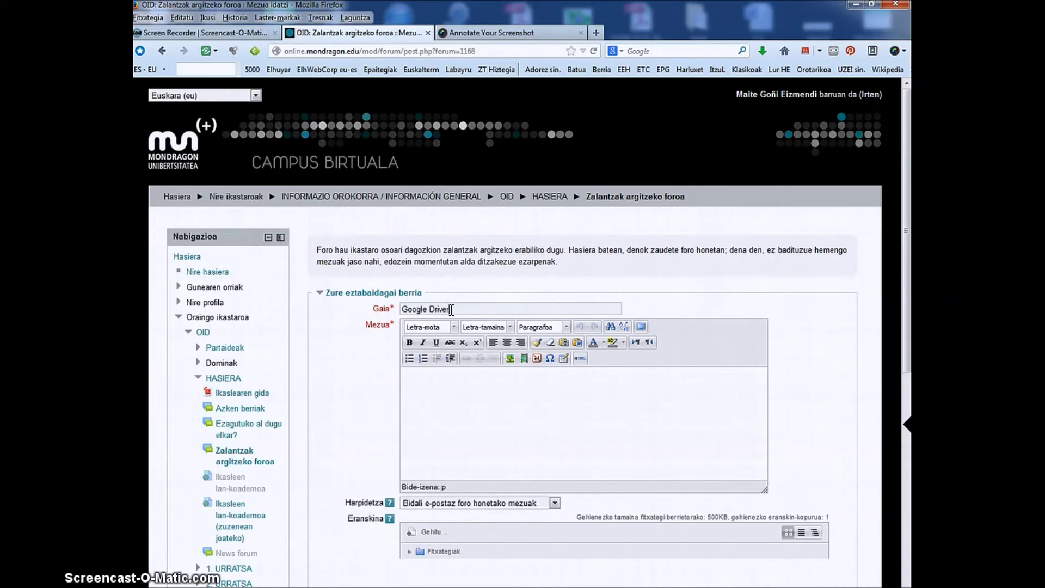
type("artu")
left_click(452, 309)
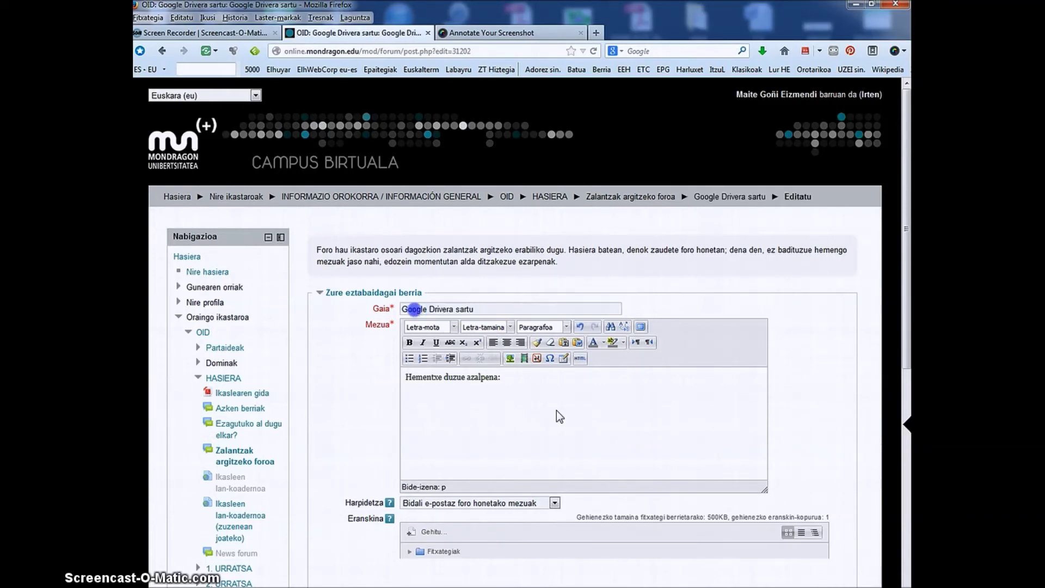
- Start inserting an image into the forum message and choose screenshot.png from the pilulak folder as the file to upload
left_click(510, 357)
left_click(509, 274)
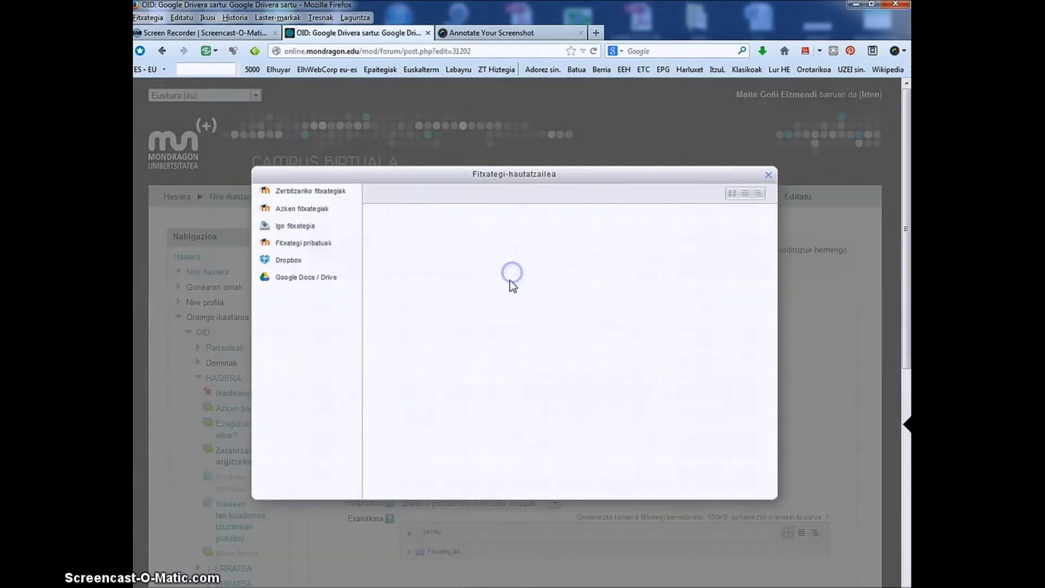
left_click(526, 300)
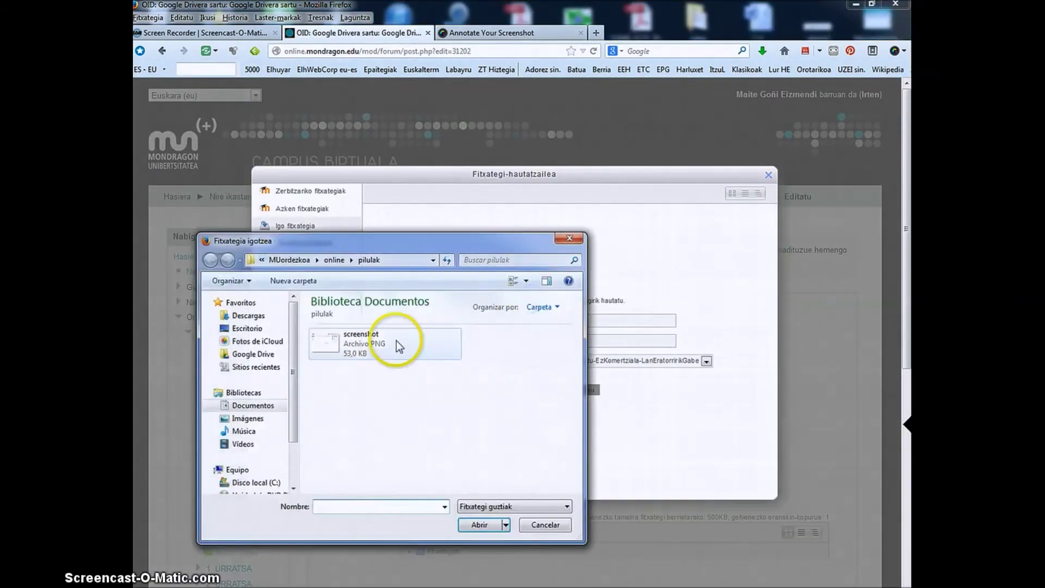
left_click(393, 342)
left_click(474, 526)
- Upload the screenshot under the name "drive", overwriting the attached file that has the same name
left_click(517, 320)
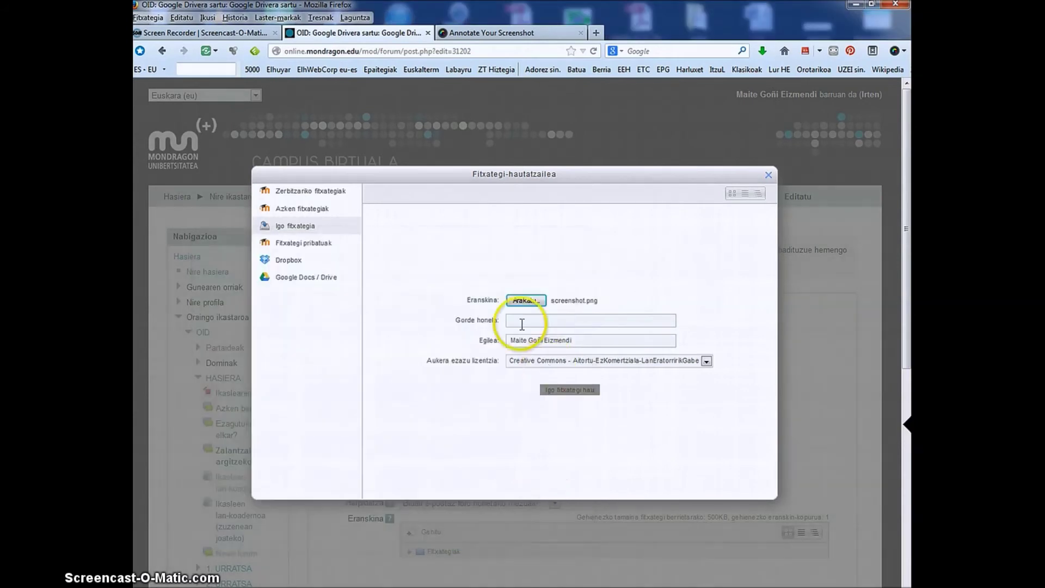
type("drive")
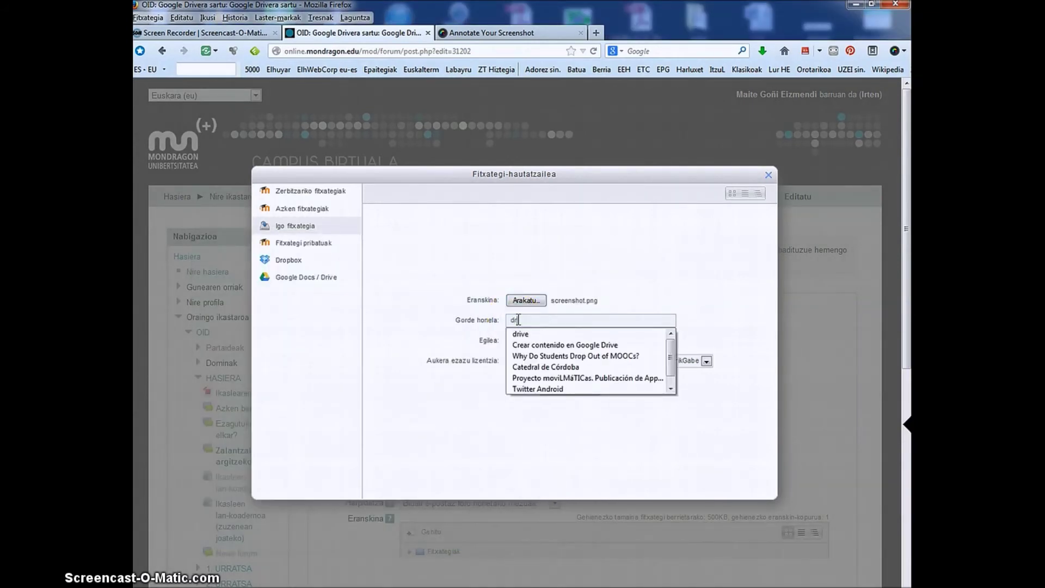
left_click(523, 334)
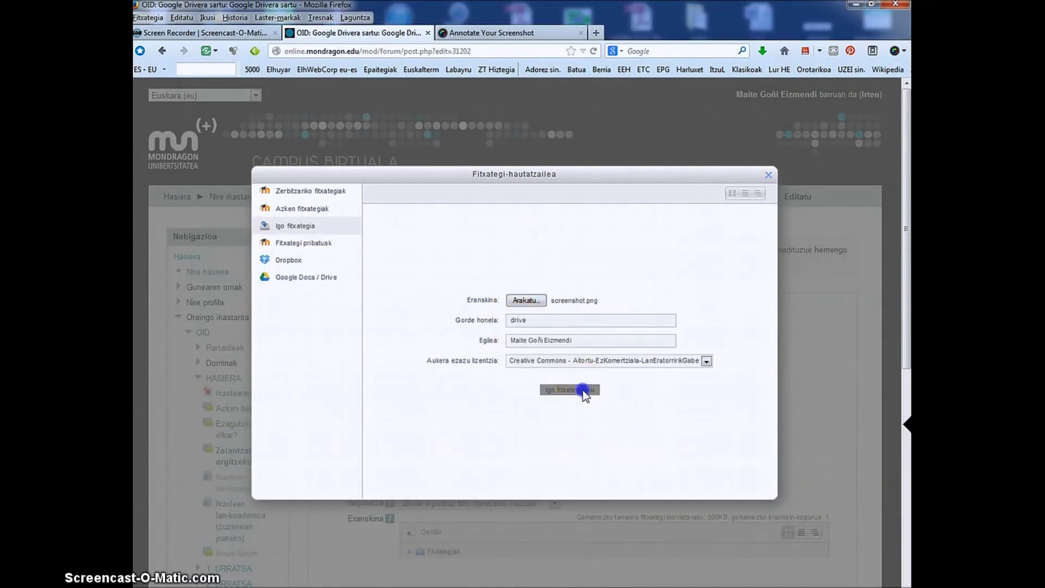
left_click(584, 391)
left_click(589, 397)
left_click(632, 403)
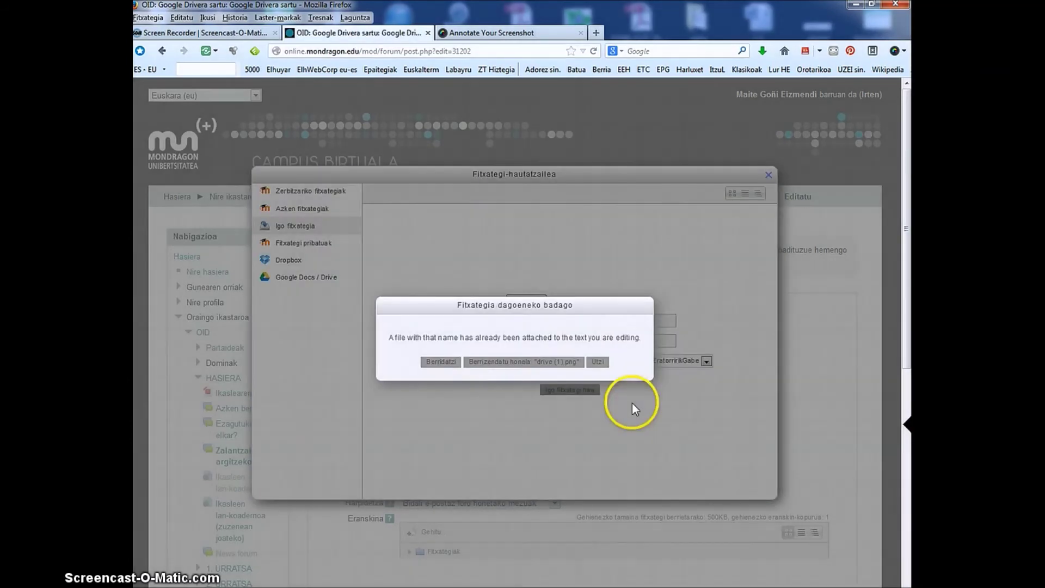
left_click(440, 362)
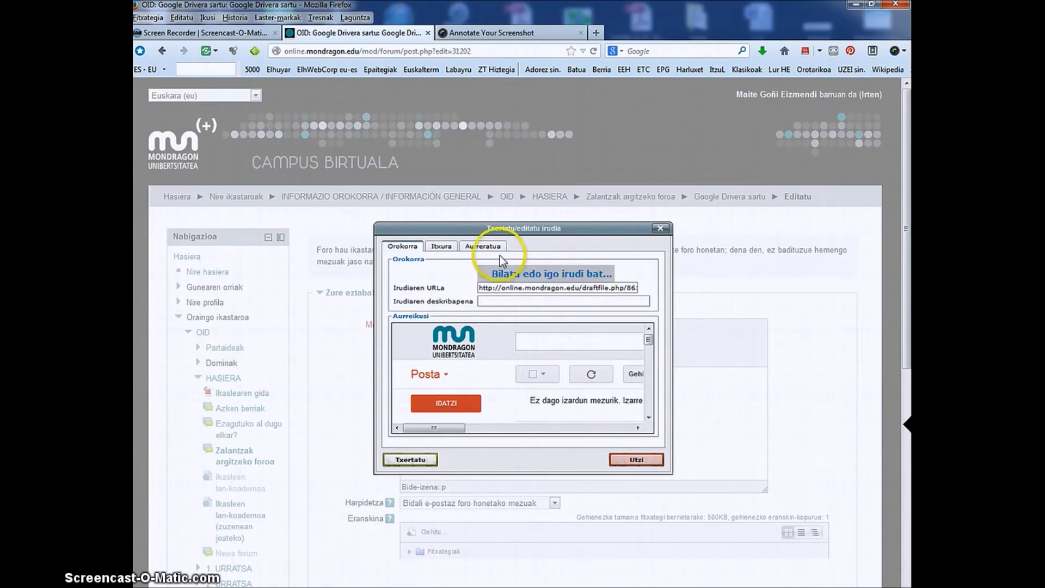
- Insert the uploaded image below "Hementxe duzue azalpena:", enlarge the editor to full screen and shrink the image by its corners
left_click(410, 459)
left_click(492, 364)
left_click(642, 328)
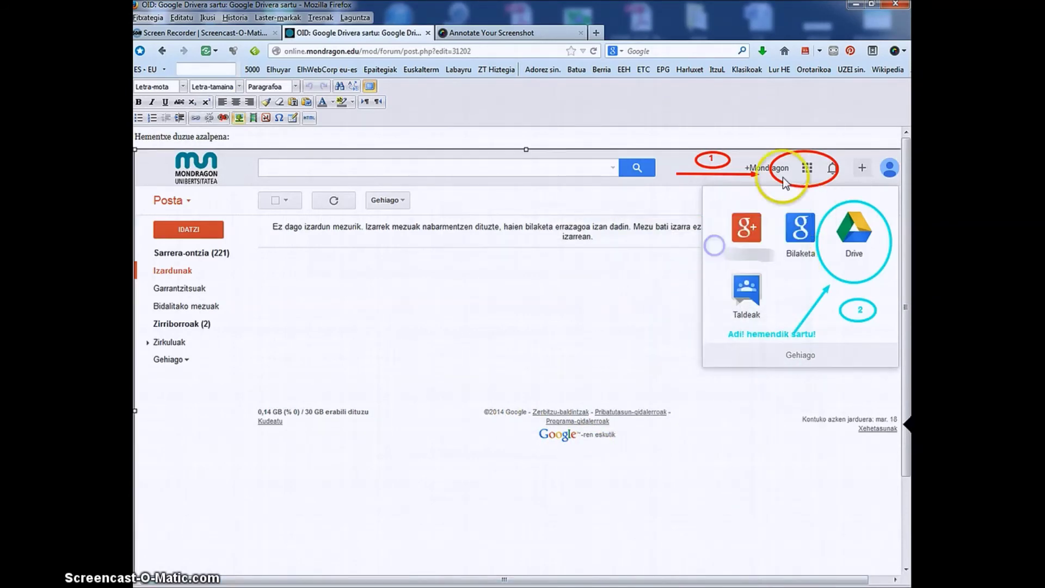
left_click_drag(134, 149, 362, 292)
left_click(478, 394)
left_click_drag(691, 524, 325, 341)
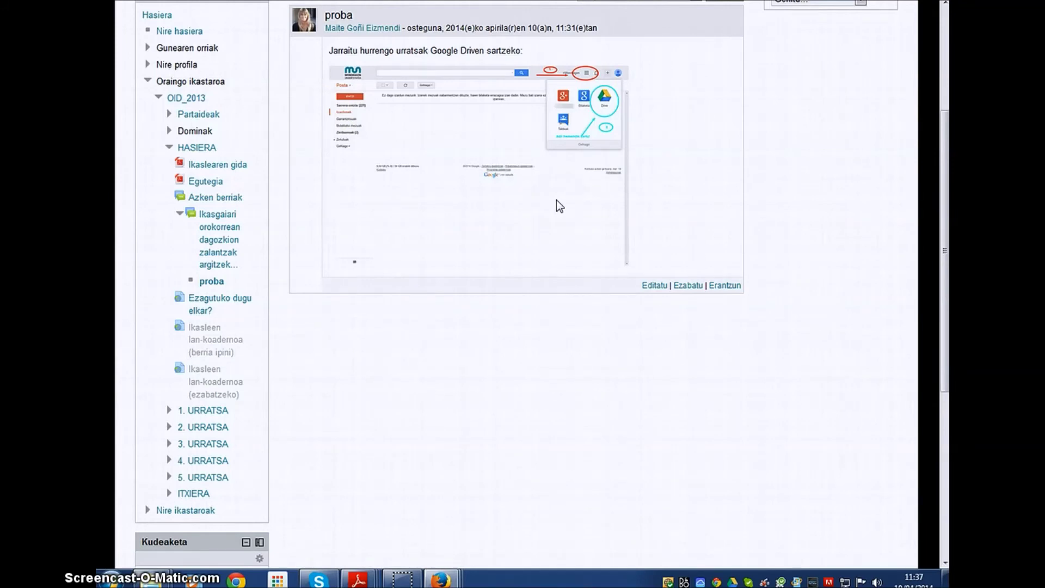
left_click(546, 344)
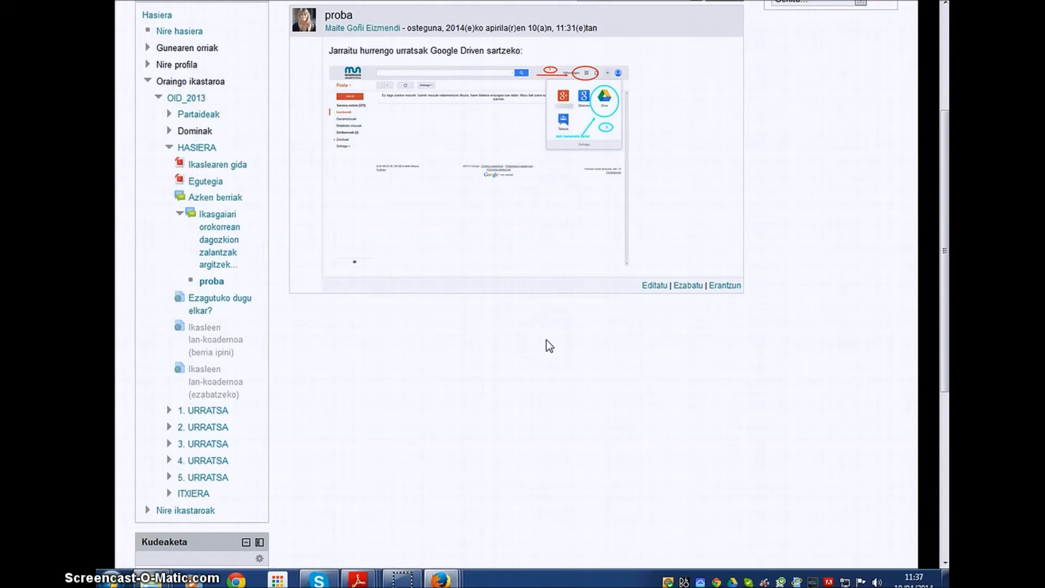